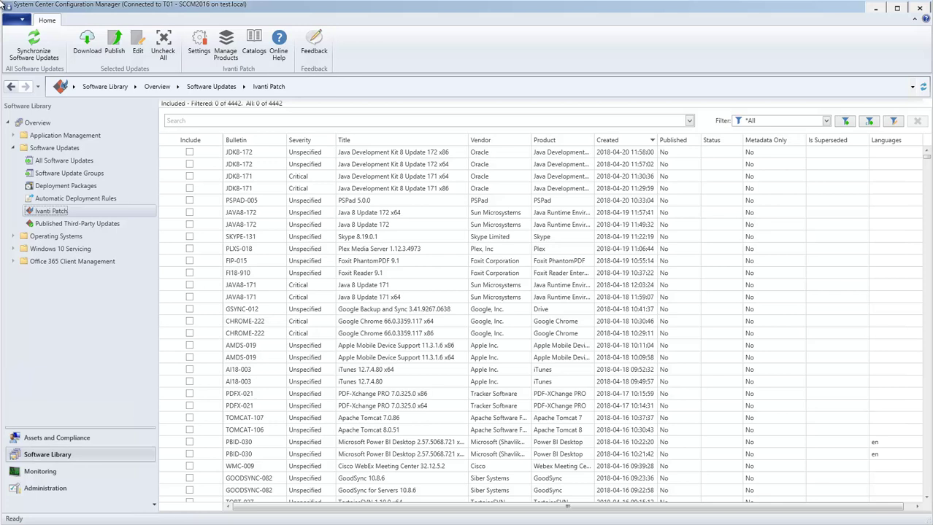
# Show the details of Java Development Kit 8 Update 171 x64, briefly adding the x86 update to the selection first
pyautogui.click(261, 177)
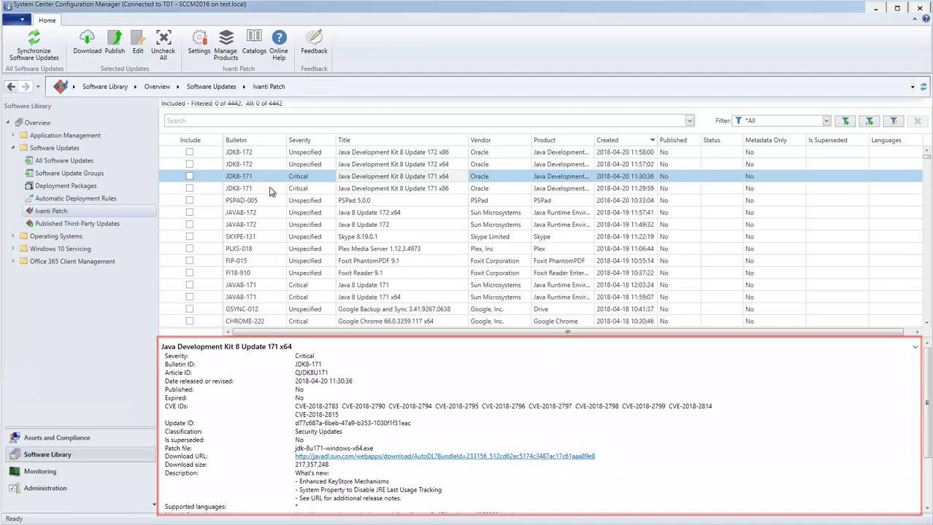
pyautogui.keyDown('shift'); pyautogui.click(269, 188); pyautogui.keyUp('shift')
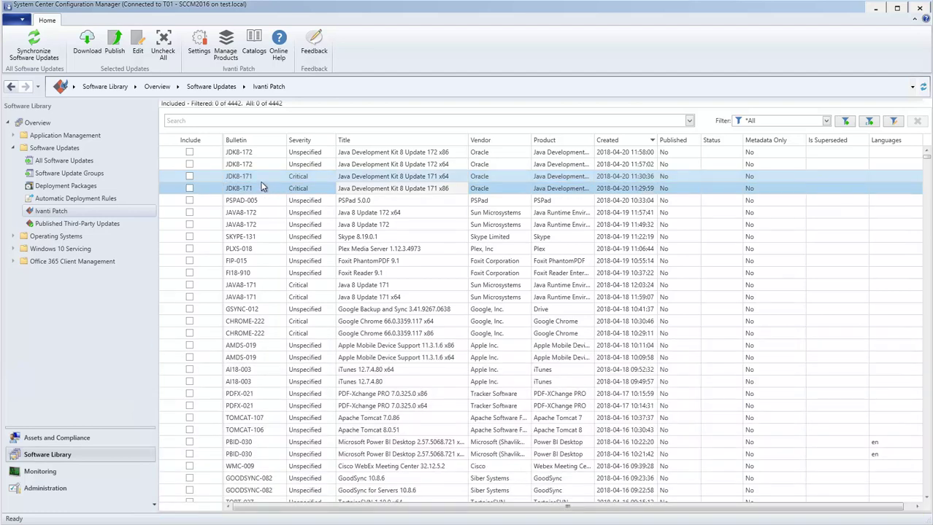
pyautogui.click(259, 176)
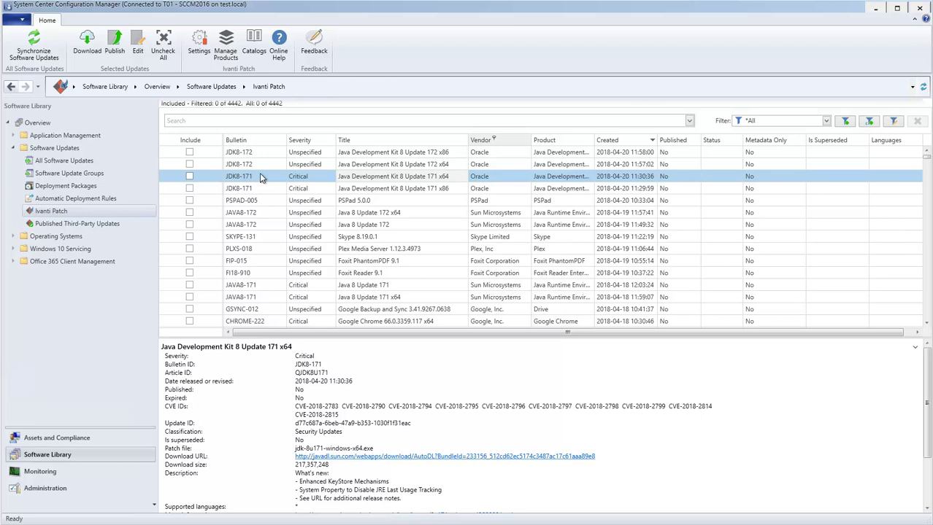
# Sort the updates by Vendor and search for bulletin APSB18-02 to list the seven Acrobat updates
pyautogui.click(511, 139)
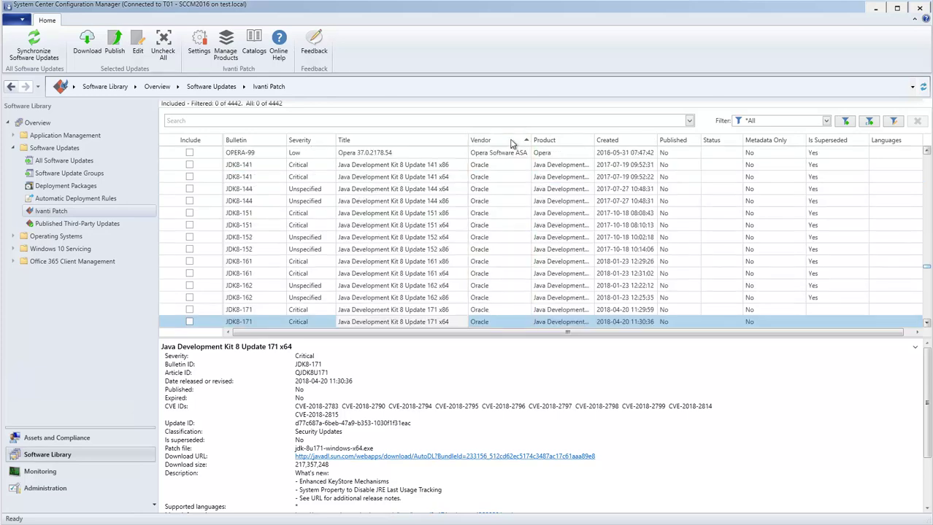
pyautogui.moveTo(925, 266); pyautogui.dragTo(926, 155)
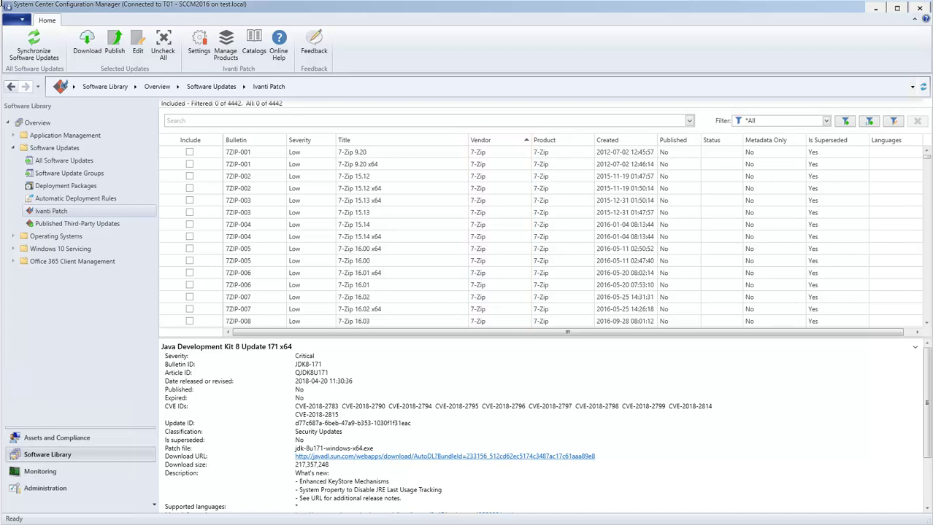
pyautogui.click(169, 121)
pyautogui.write('APSB18-02')
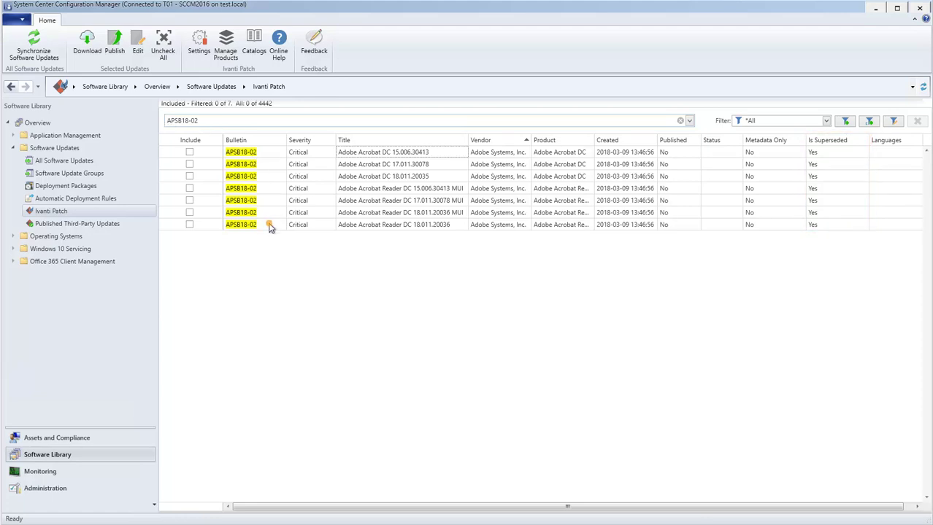
# Open Adobe Acrobat Reader DC 18.011.20036 and scroll to its Supersedence table
pyautogui.click(420, 229)
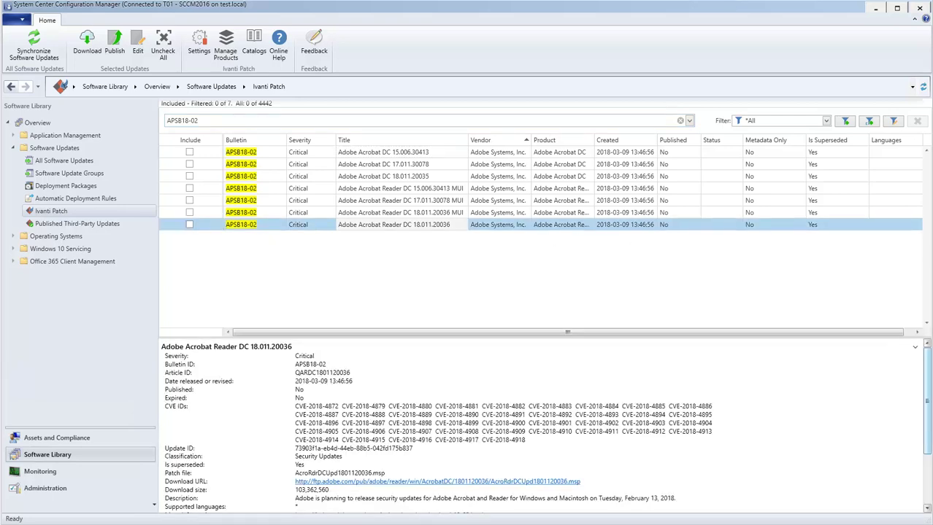
pyautogui.scroll(-1, 926, 402)
pyautogui.scroll(-3, 540, 426)
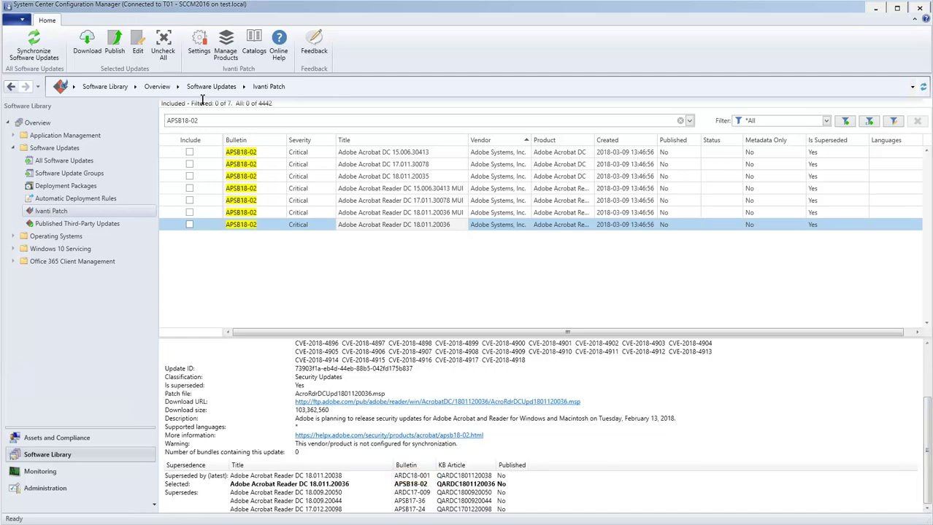
# Replace the search with ARDC18-001 and review the details of Acrobat Reader DC 18.011.20038
pyautogui.tripleClick(204, 121)
pyautogui.write('ARDC1')
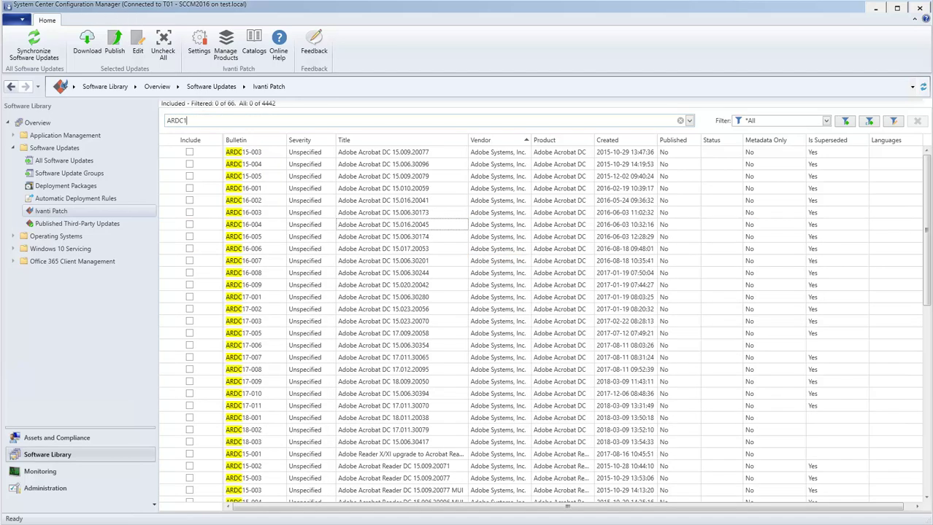
pyautogui.write('8-001')
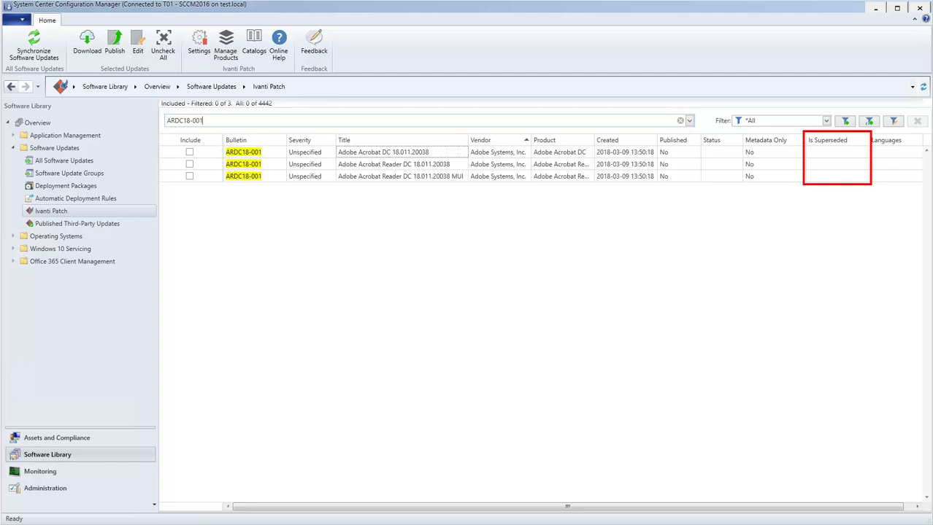
pyautogui.click(271, 166)
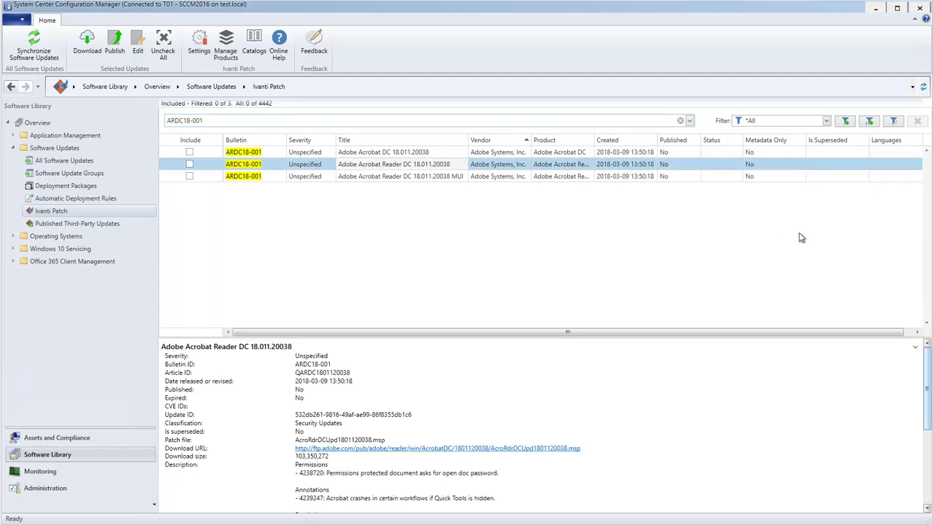
pyautogui.scroll(-3, 926, 391)
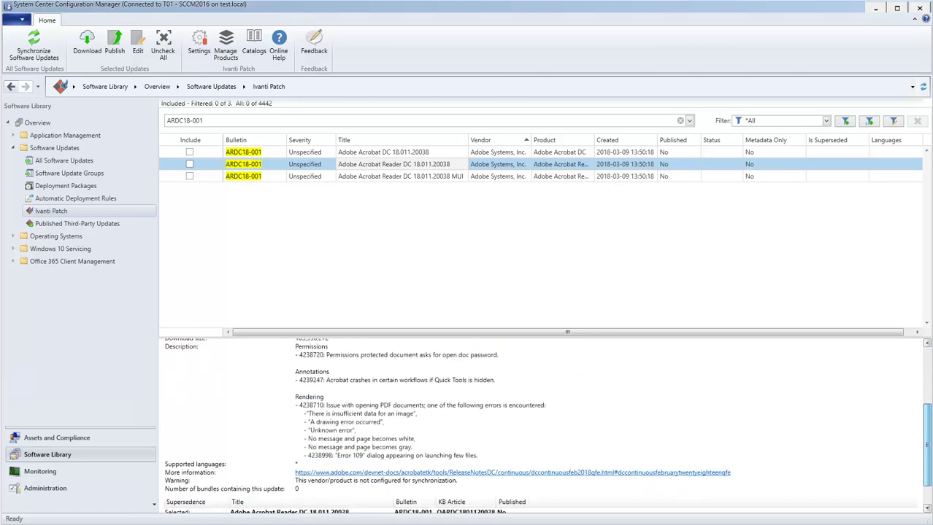
pyautogui.scroll(-1, 543, 425)
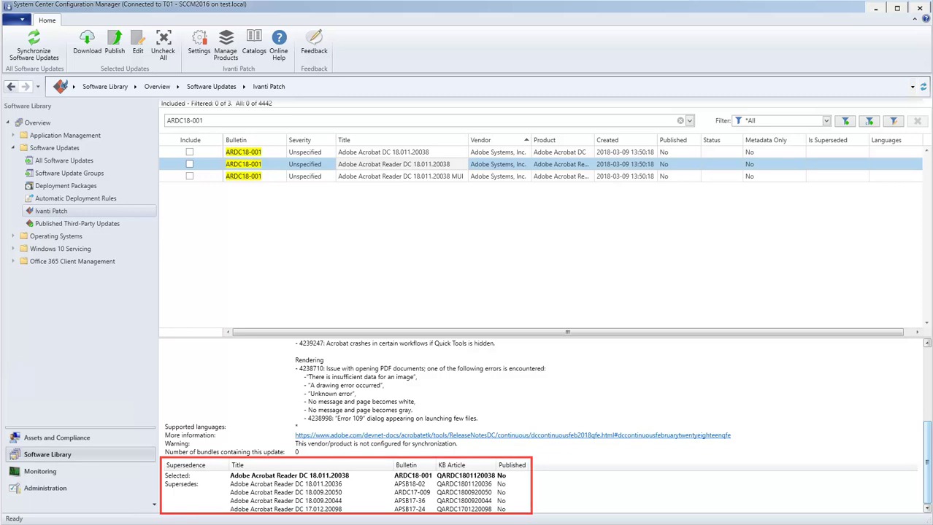
pyautogui.scroll(5, 544, 425)
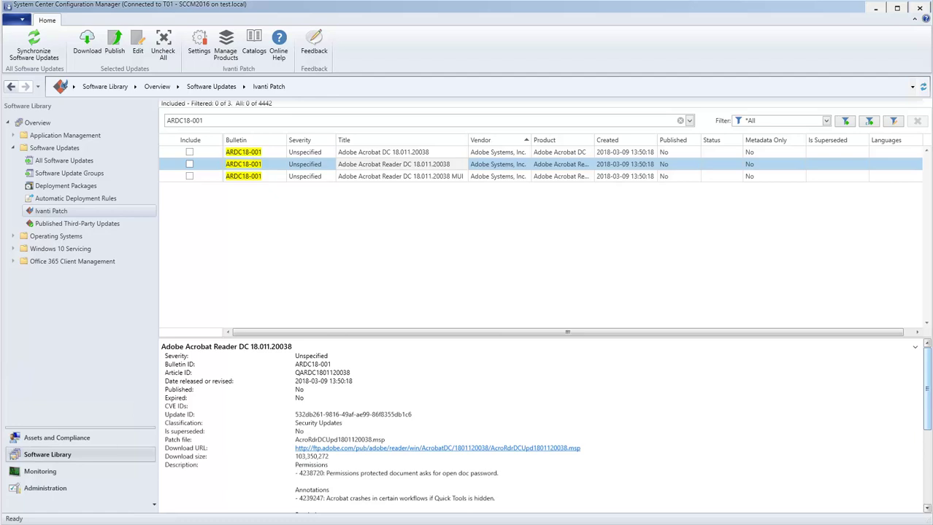
# Tick Include on the Adobe Acrobat Reader DC 18.011.20038 row
pyautogui.click(190, 165)
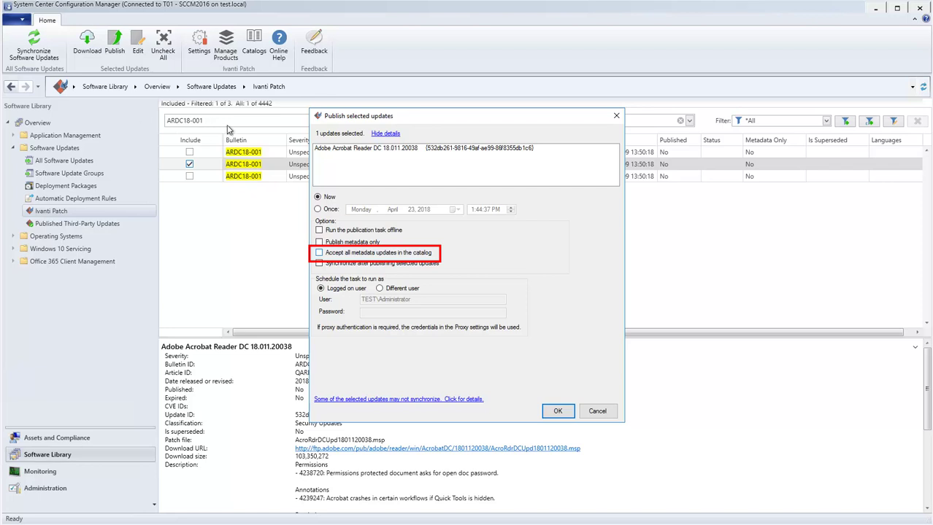
# Tick 'Accept all metadata updates in the catalog' and 'Synchronize after publishing selected updates'
pyautogui.click(319, 253)
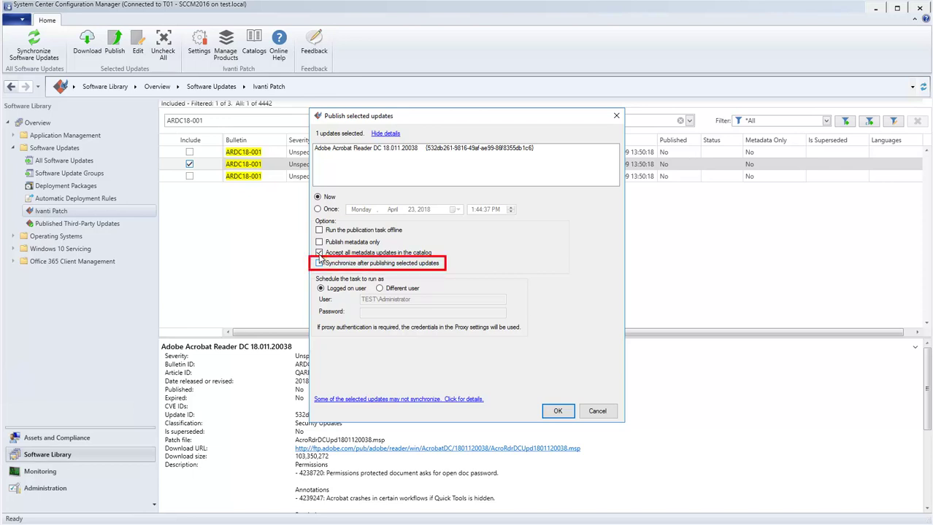
pyautogui.click(318, 265)
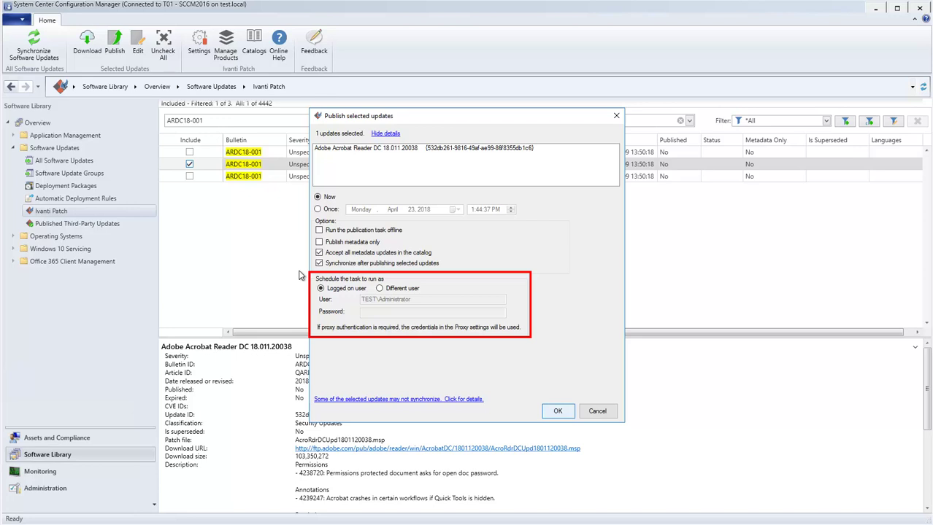
# Confirm publishing Acrobat Reader DC 18.011.20038 now
pyautogui.click(556, 411)
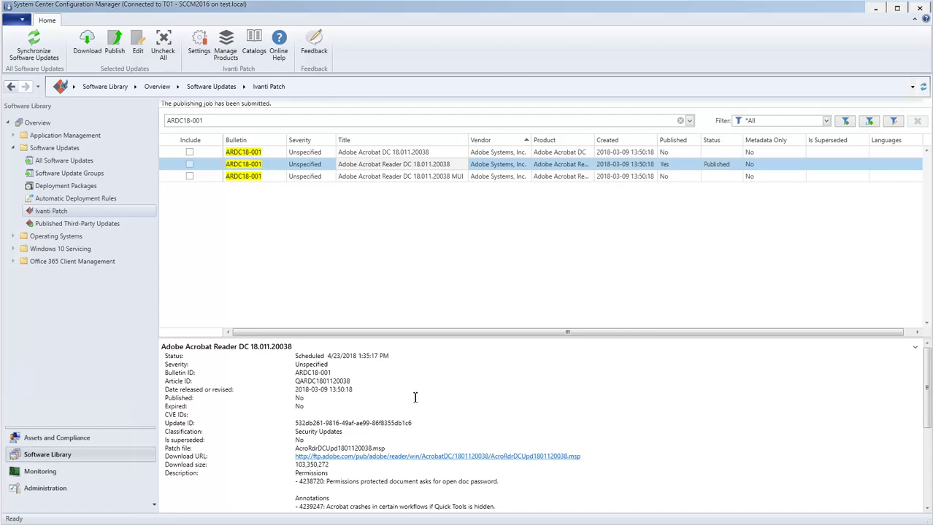
# Clear the ARDC18-001 search text so all updates are listed
pyautogui.click(205, 121)
pyautogui.hotkey('ctrl', 'a')
pyautogui.press('BackSpace')
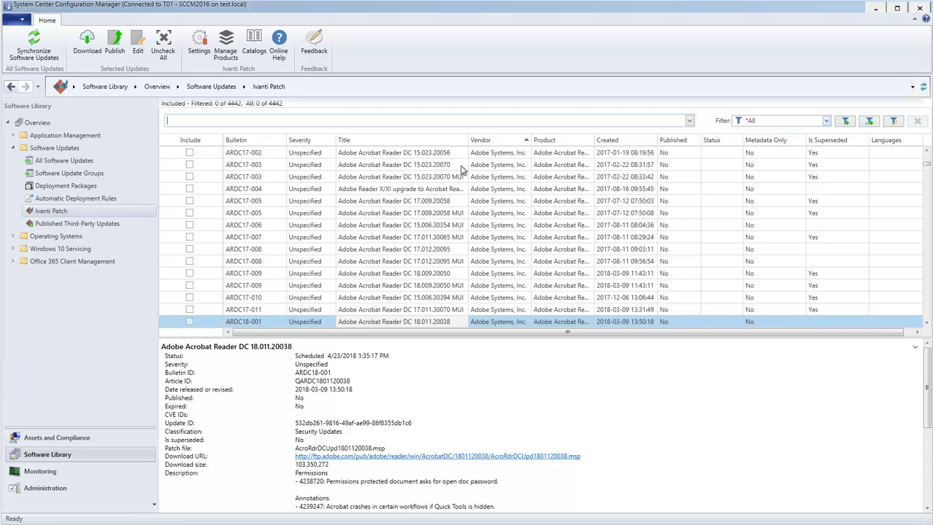
# Apply the saved 'Adobe or Google' filter and open its vendor rules in Smart Filter
pyautogui.click(826, 122)
pyautogui.click(804, 217)
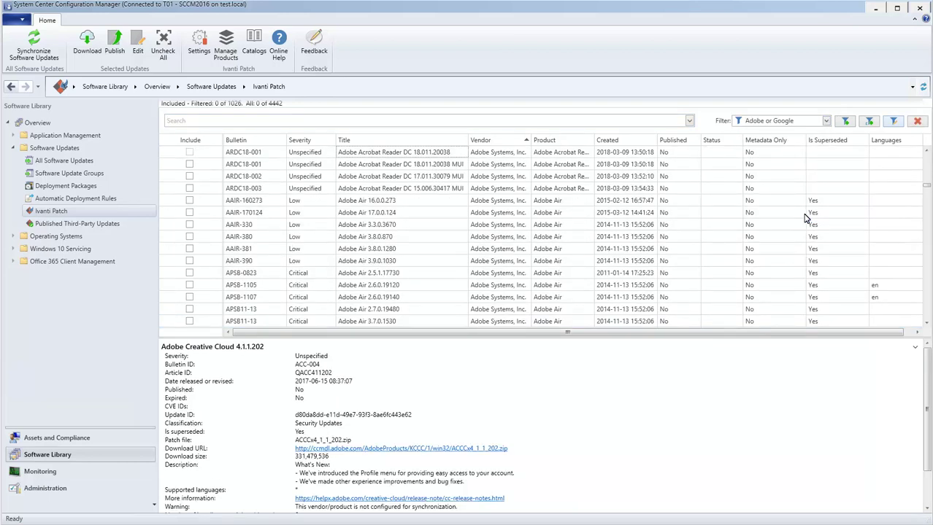
pyautogui.click(893, 121)
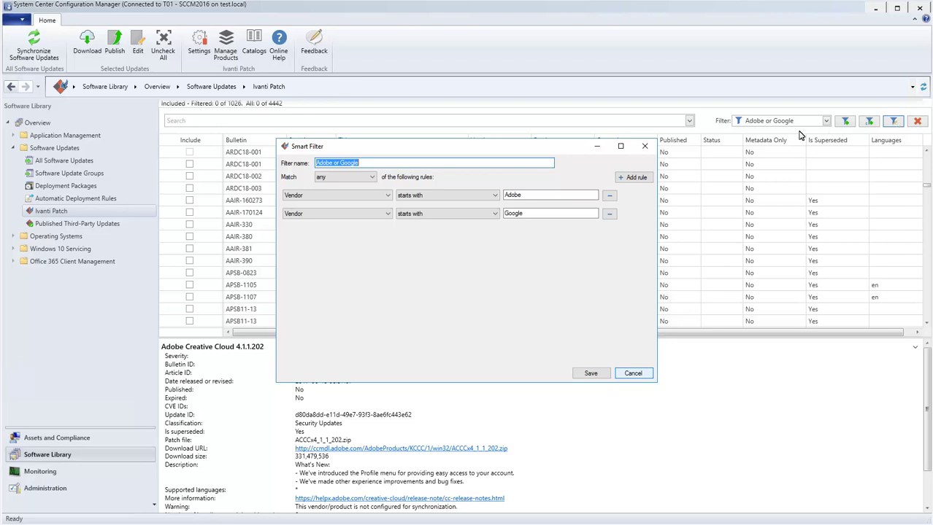
# Cancel Smart Filter and sort the list by Created date, newest first, from the top
pyautogui.click(632, 373)
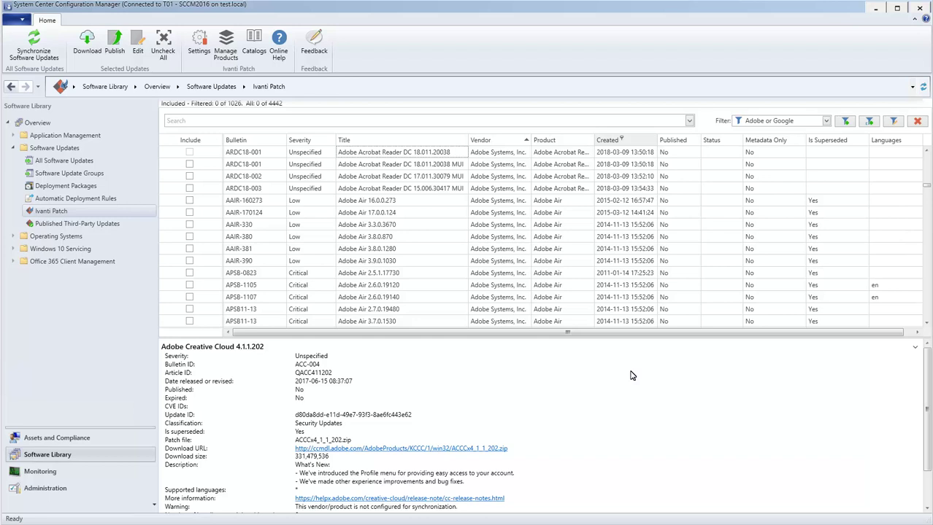
pyautogui.click(645, 141)
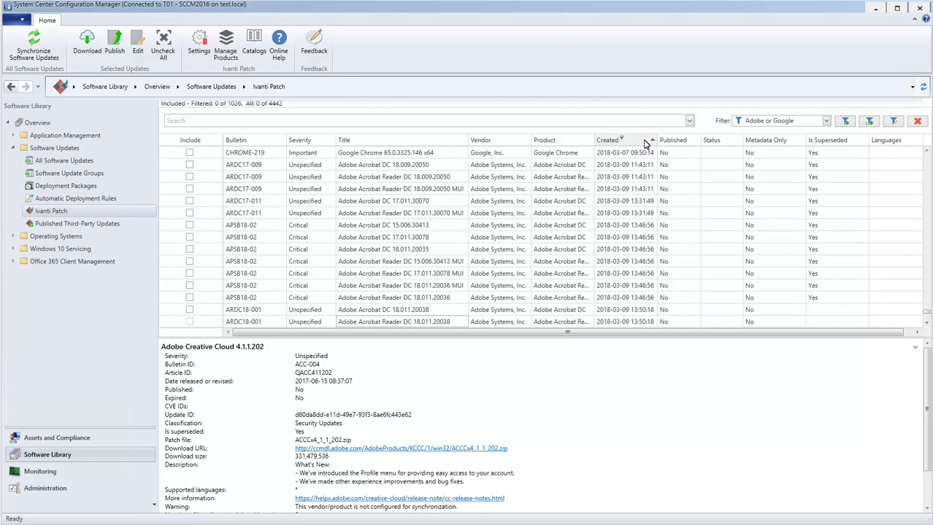
pyautogui.click(645, 141)
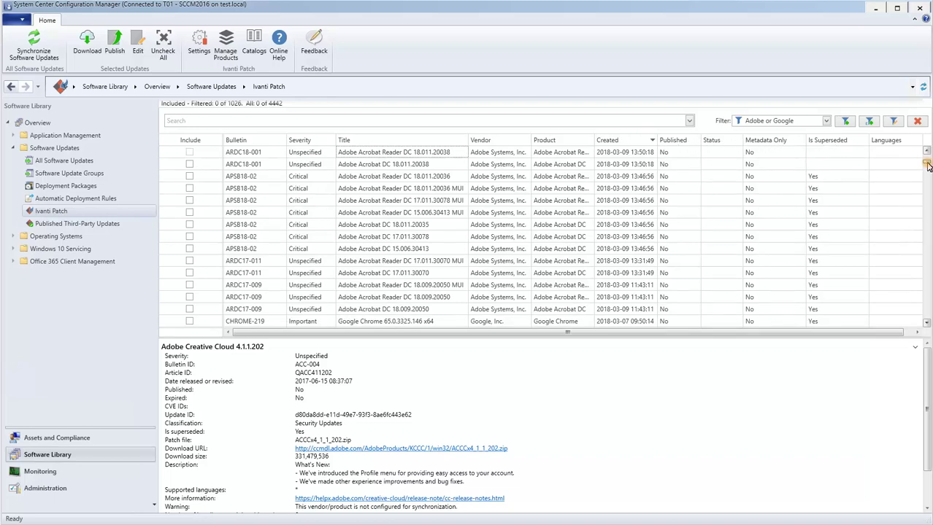
pyautogui.scroll(5, 925, 162)
pyautogui.scroll(4, 925, 157)
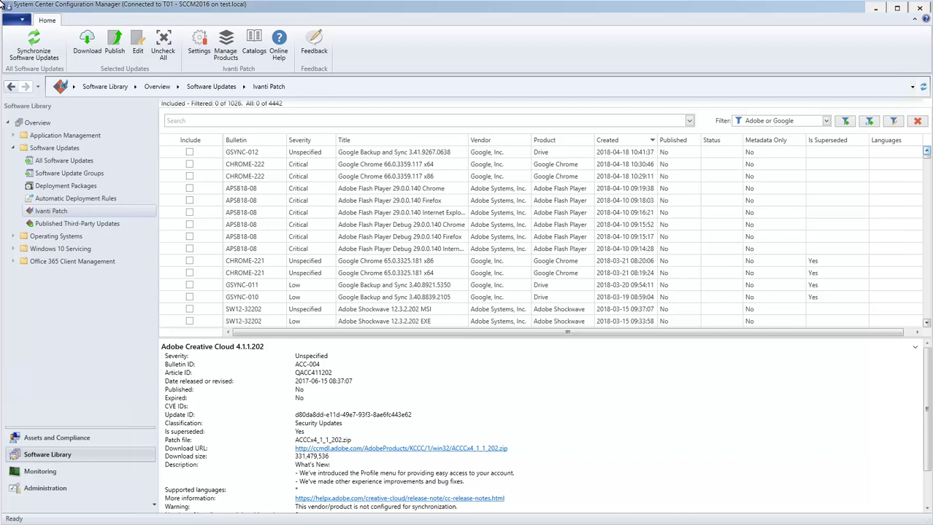
# Schedule a Sunday 12:00 AM task publishing Latest not-published updates, accepting all metadata, with the run-as password
pyautogui.click(203, 42)
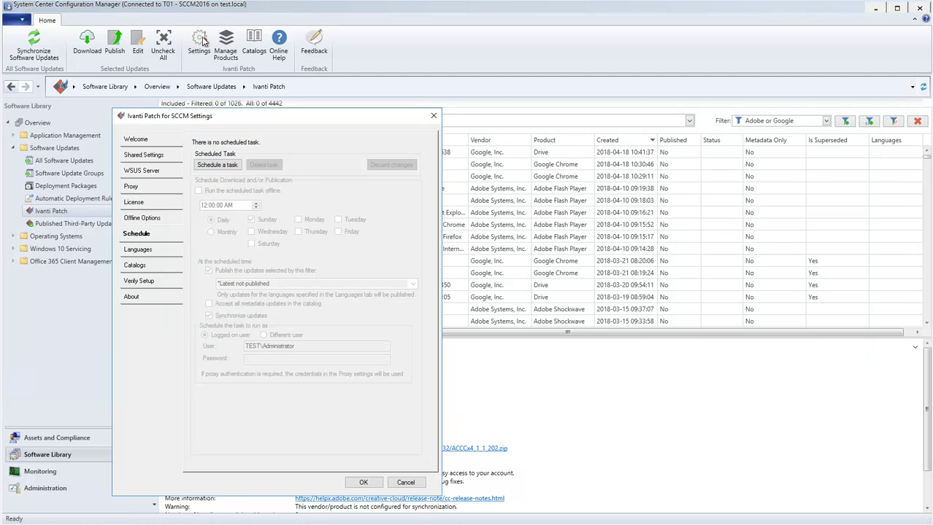
pyautogui.click(216, 165)
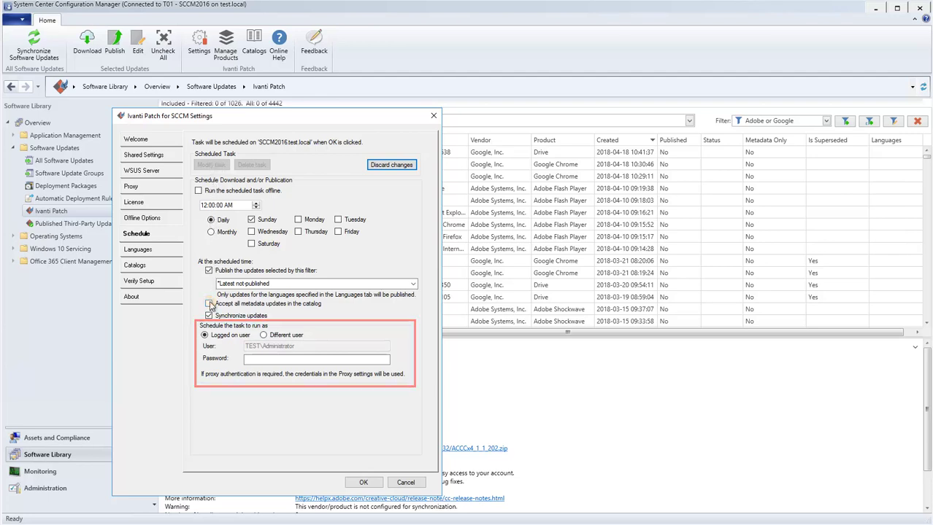
pyautogui.click(217, 303)
pyautogui.click(247, 359)
pyautogui.write('********')
pyautogui.click(365, 483)
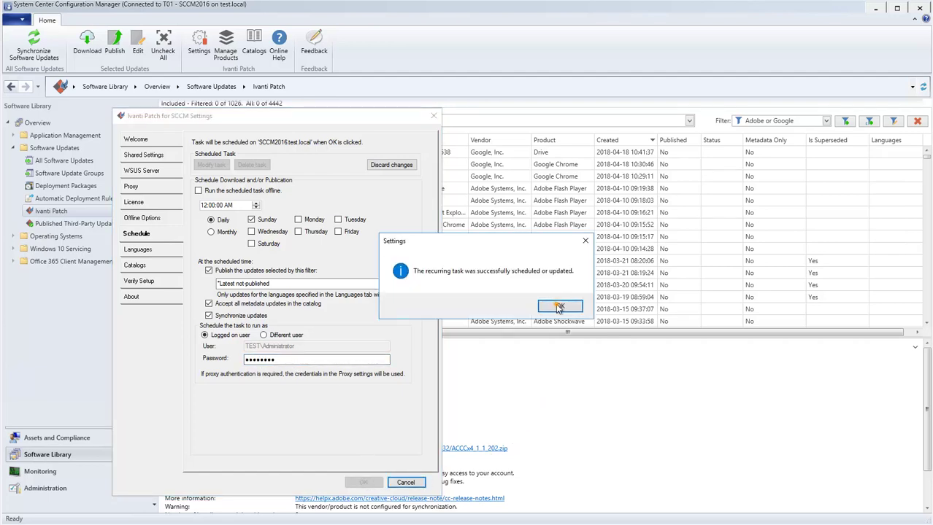
pyautogui.click(559, 306)
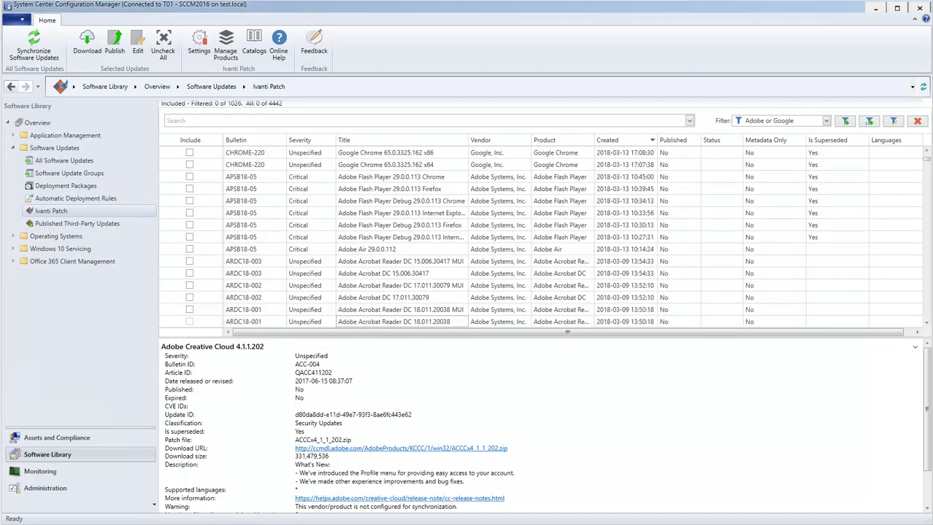
# Dismiss the confirmation and display the seven Published Third-Party Updates (Audacity, MozyPro, AutoCAD)
pyautogui.click(306, 364)
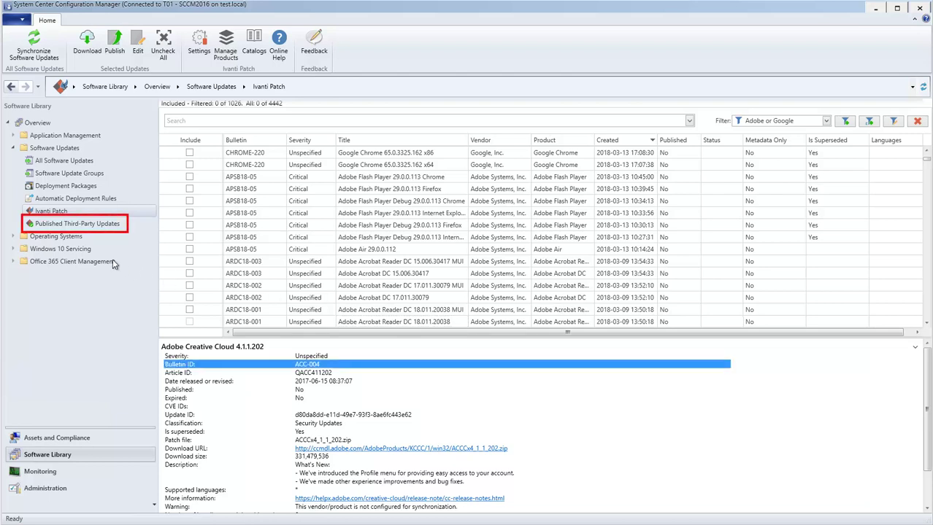
pyautogui.click(77, 222)
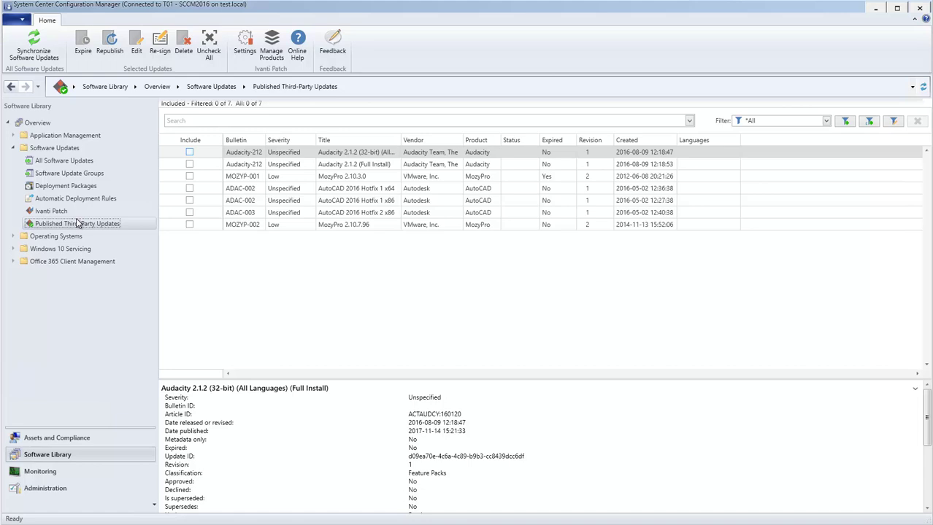
# Include the Audacity 2.1.2 (32-bit) update and expire it, confirming with Yes
pyautogui.click(189, 152)
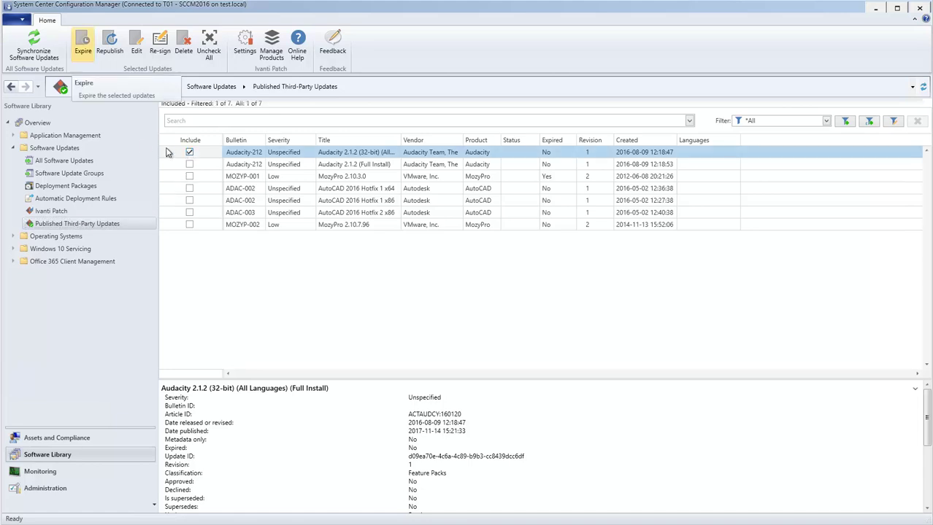
pyautogui.click(83, 51)
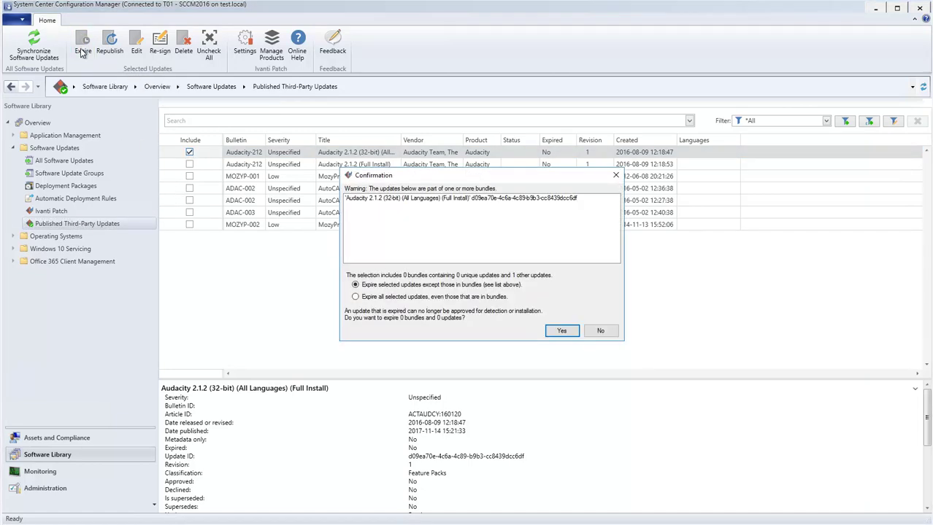
pyautogui.click(560, 330)
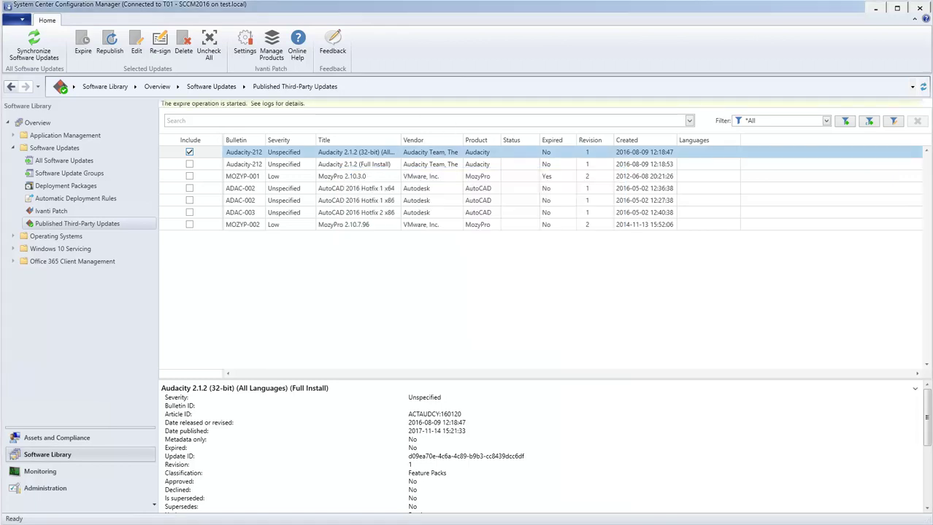